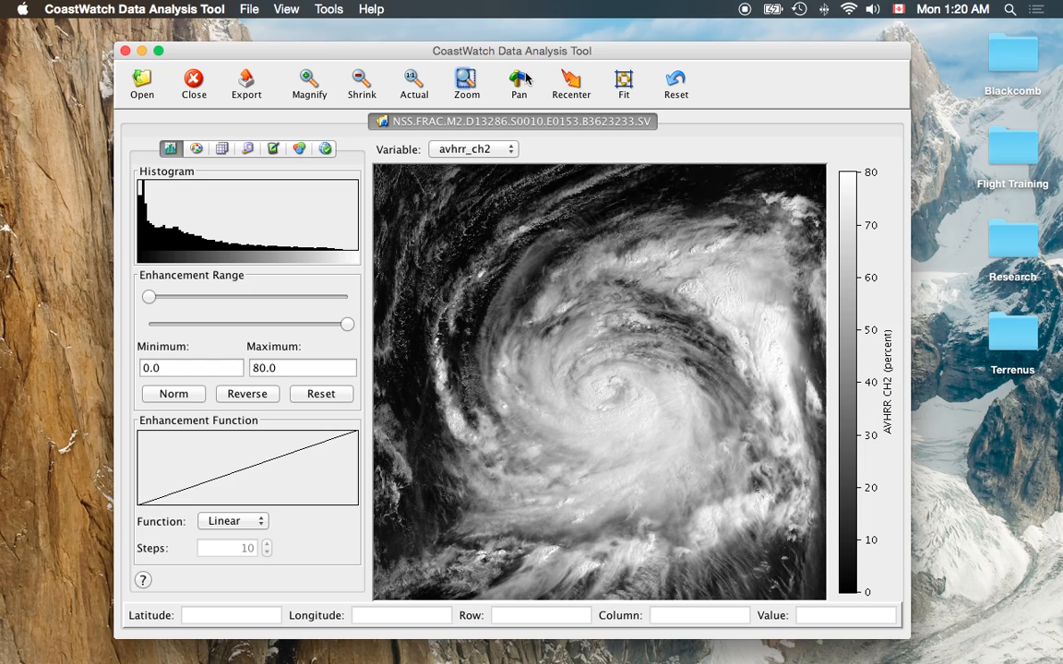
# Step: Frame the image on Japan and display the avhrr_ch4 variable
pyautogui.moveTo(497, 245); pyautogui.dragTo(539, 487)
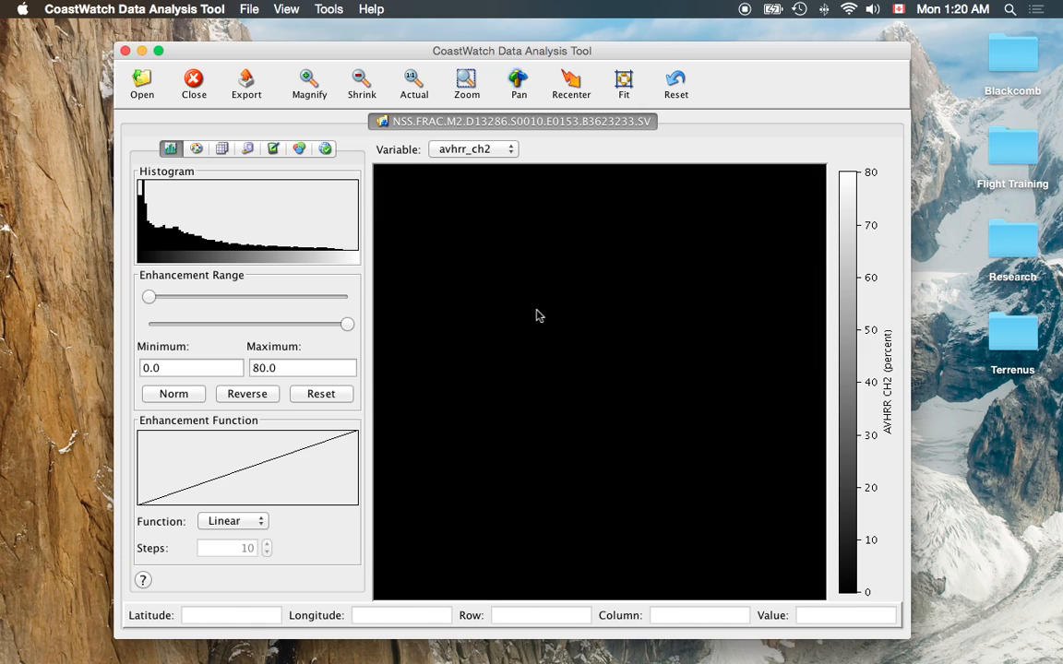
pyautogui.moveTo(513, 300); pyautogui.dragTo(472, 389)
pyautogui.click(466, 84)
pyautogui.moveTo(384, 232); pyautogui.dragTo(643, 474)
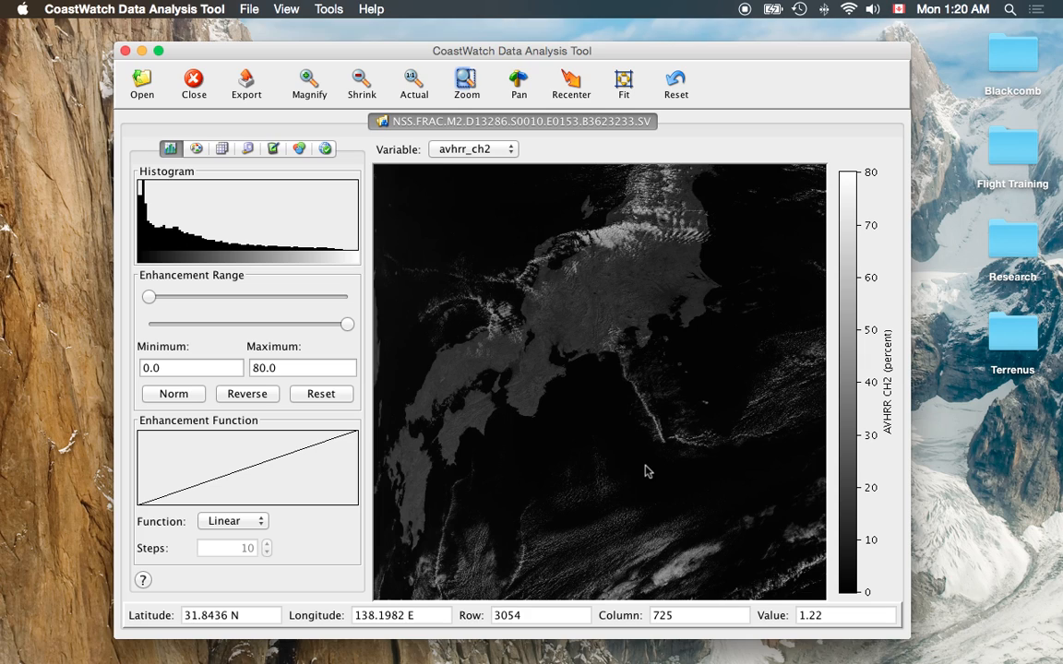
pyautogui.click(498, 151)
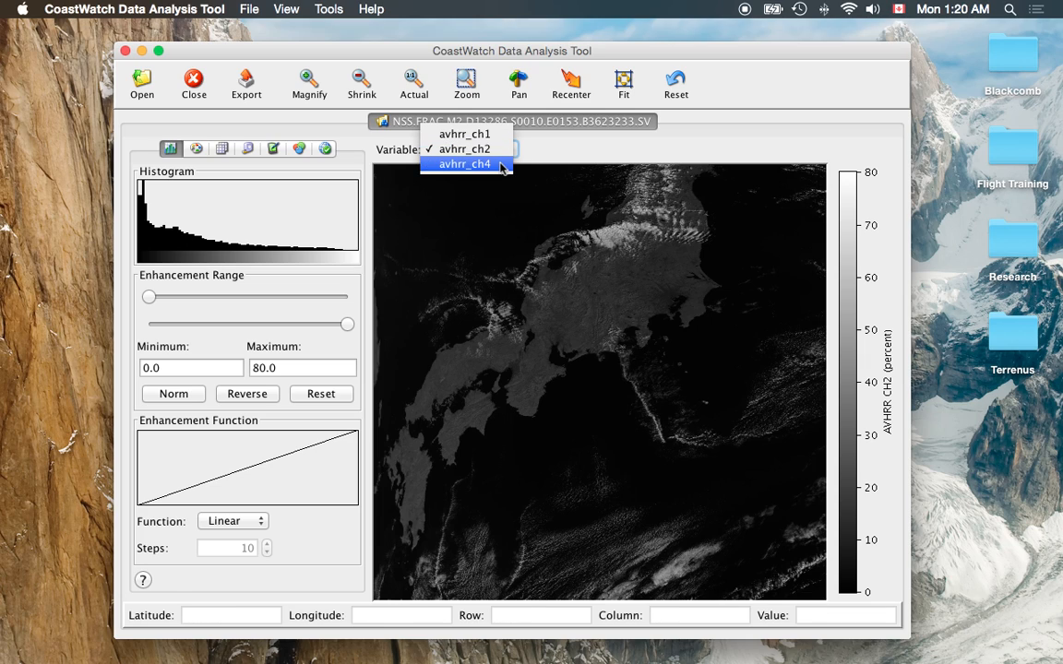
pyautogui.click(501, 165)
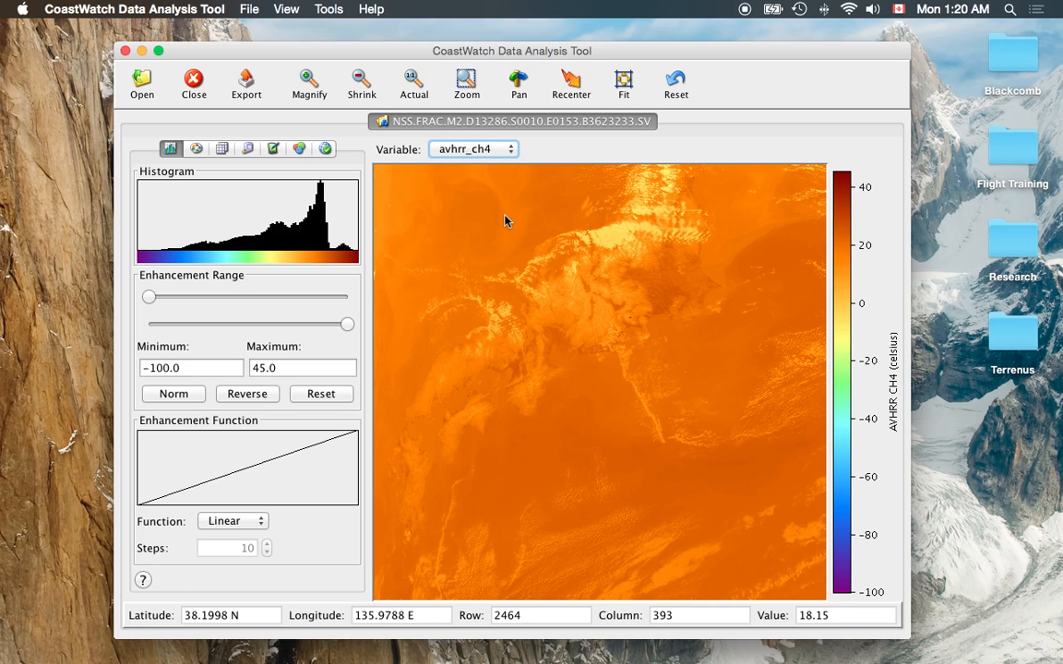
# Step: Load the Oceanographic overlay group and add an expression mask overlay using the expression avhrr_ch2 > 2.5
pyautogui.click(221, 149)
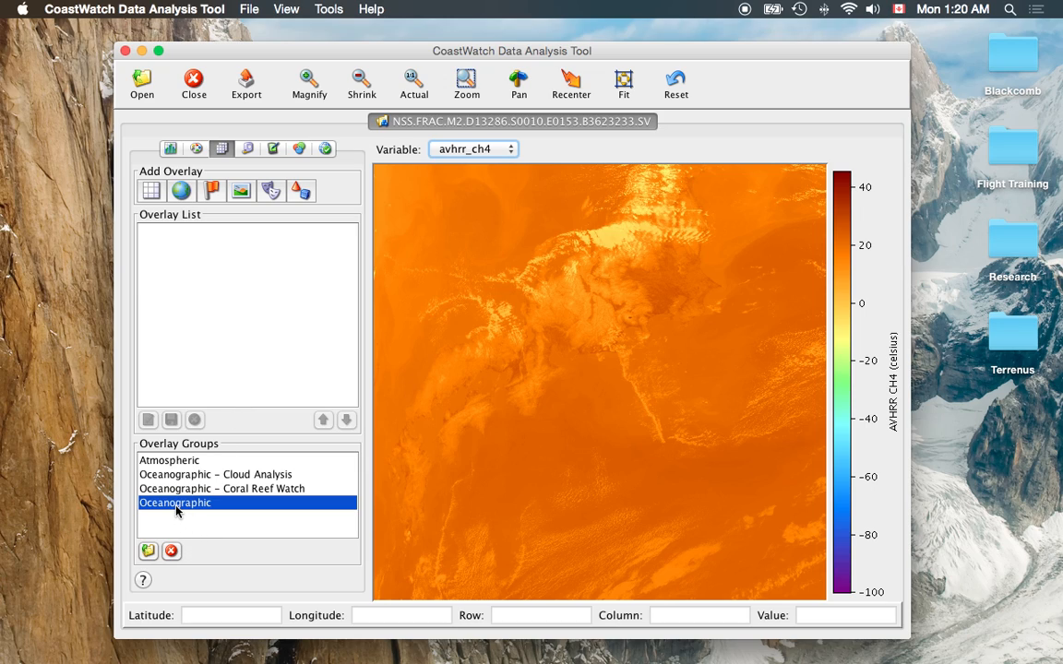
pyautogui.click(148, 551)
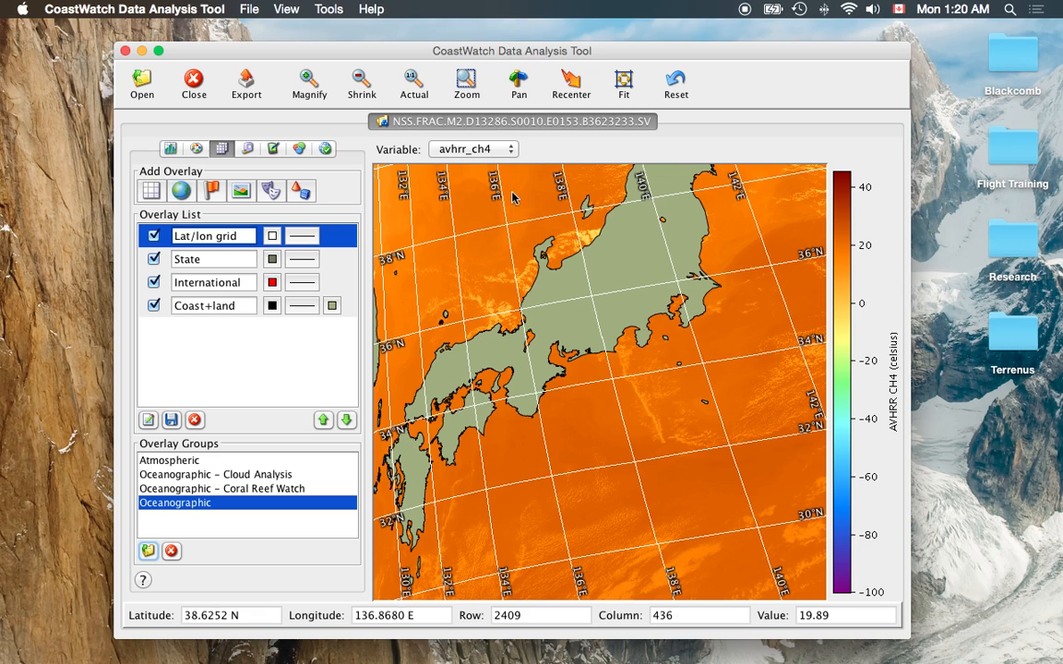
pyautogui.click(269, 190)
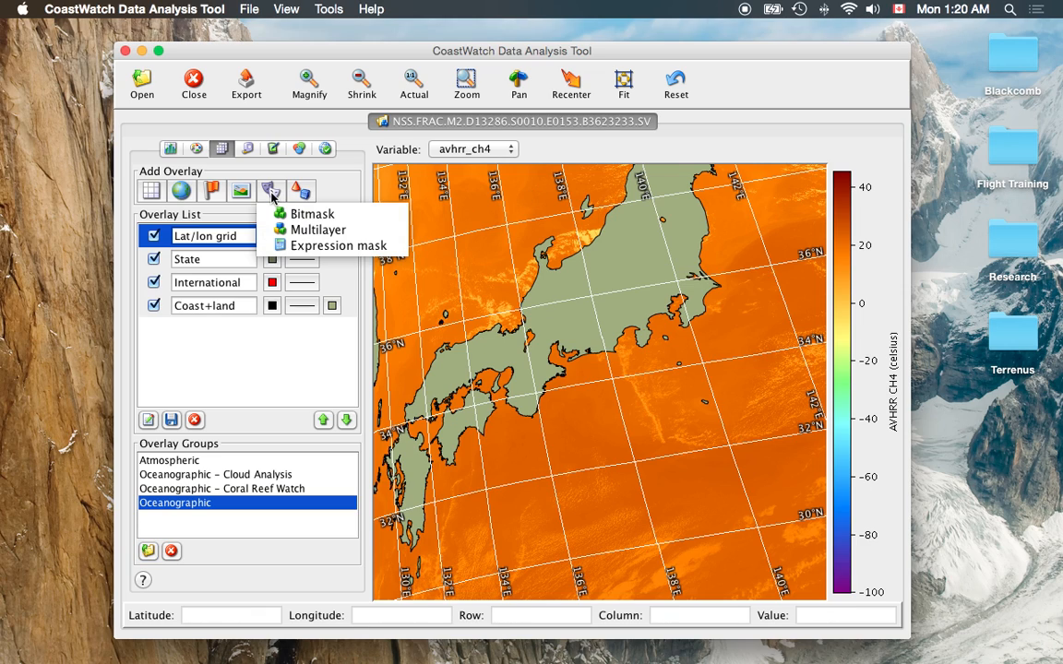
pyautogui.click(321, 247)
pyautogui.moveTo(367, 282); pyautogui.dragTo(349, 270)
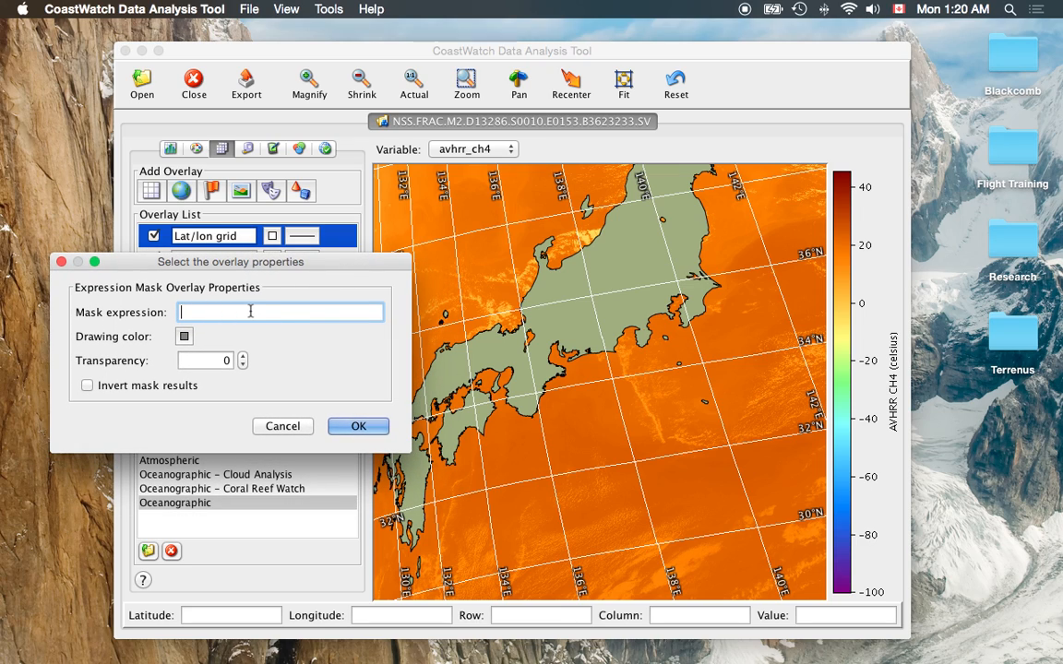
pyautogui.write('avhrr_ch2 > 2.5')
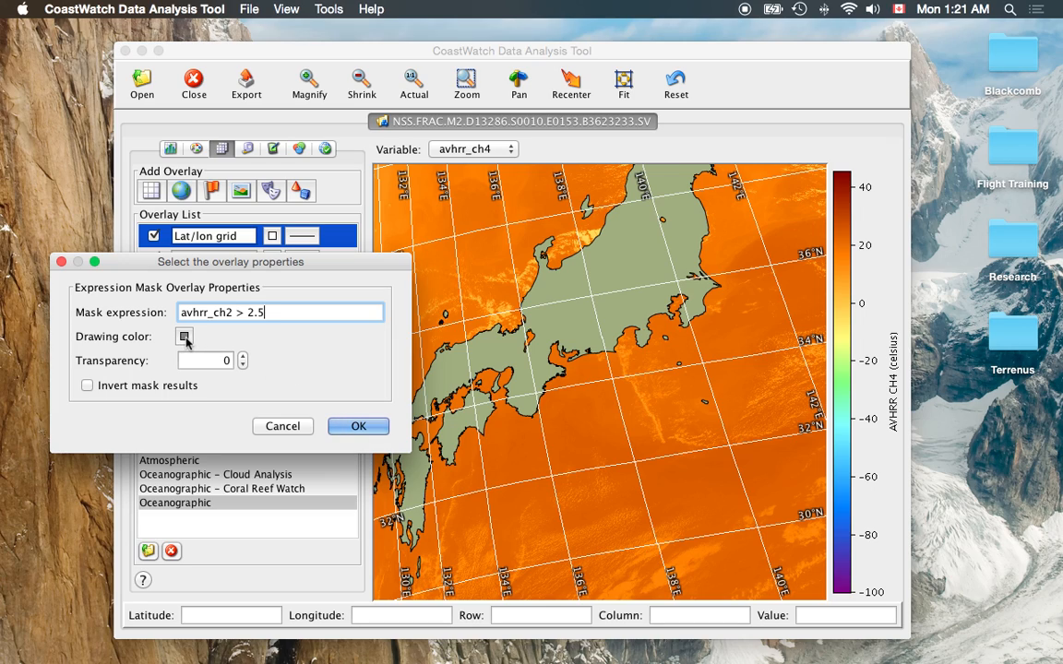
pyautogui.click(358, 426)
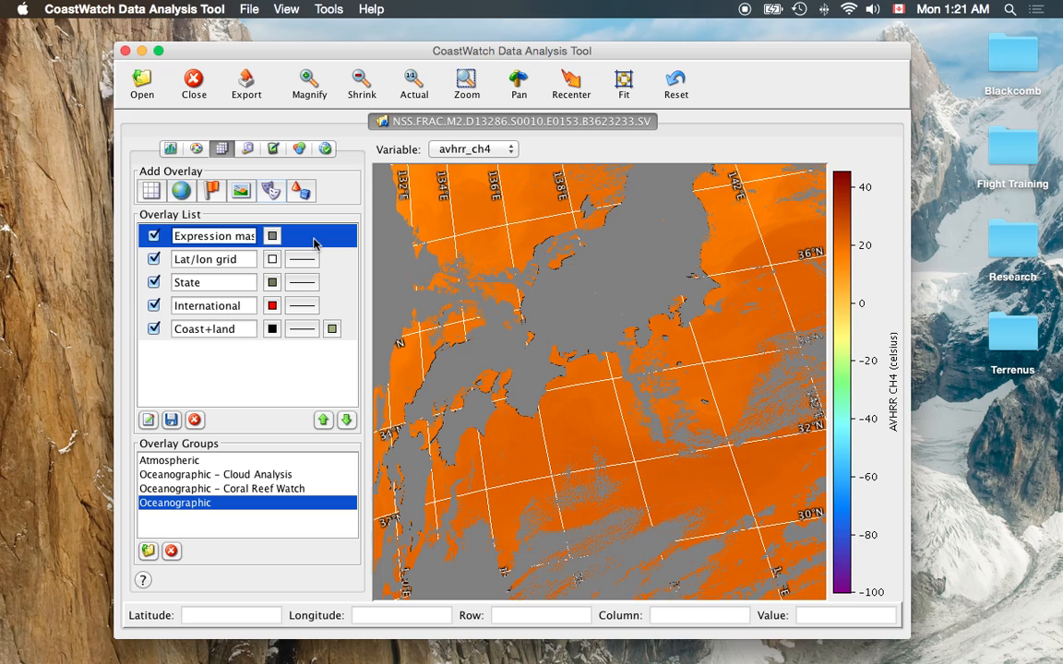
# Step: Move the expression mask overlay below the Coast+land overlay, to the end of the overlay list
pyautogui.click(347, 420)
pyautogui.click(347, 420)
pyautogui.click(347, 419)
pyautogui.click(347, 420)
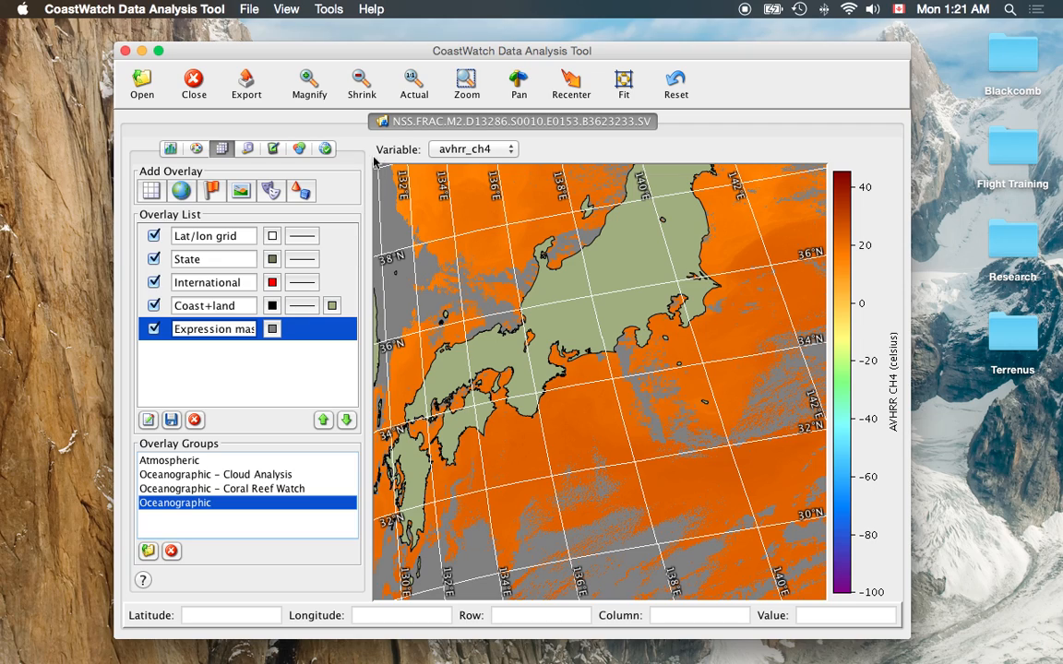
# Step: Set the enhancement range of avhrr_ch4 to a minimum of 8 and a maximum of 26
pyautogui.click(174, 152)
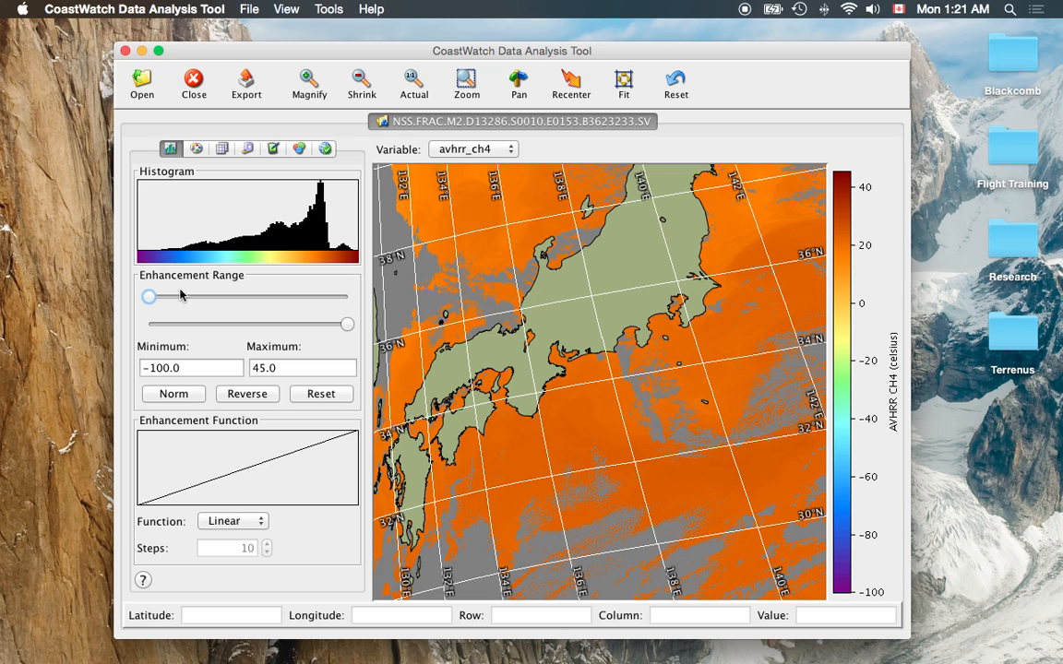
pyautogui.click(155, 367)
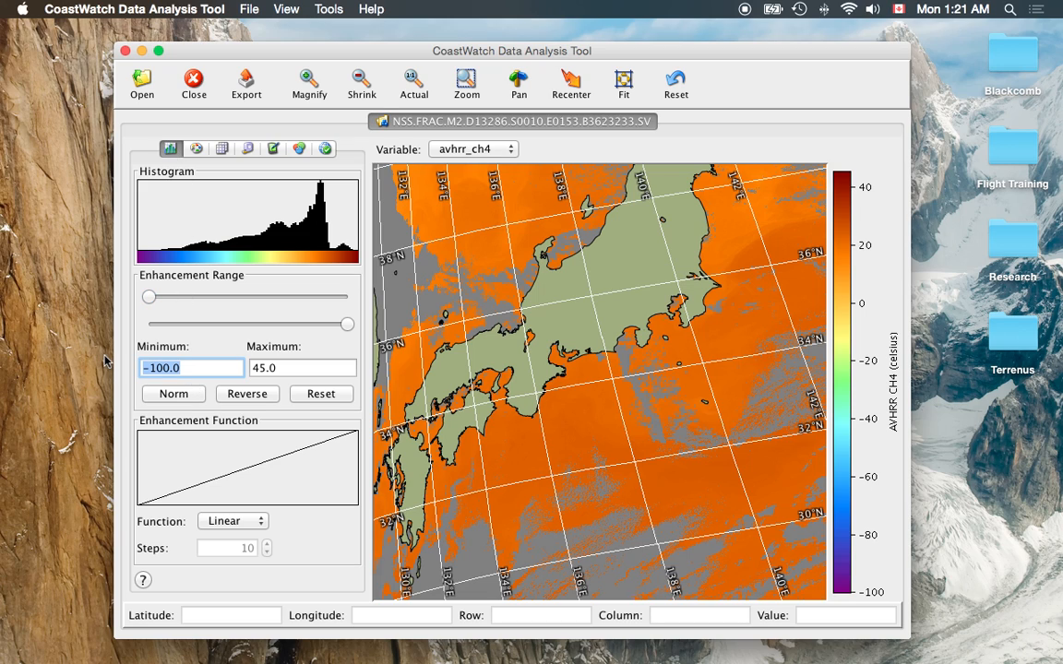
pyautogui.write('8')
pyautogui.press('Return')
pyautogui.click(309, 367)
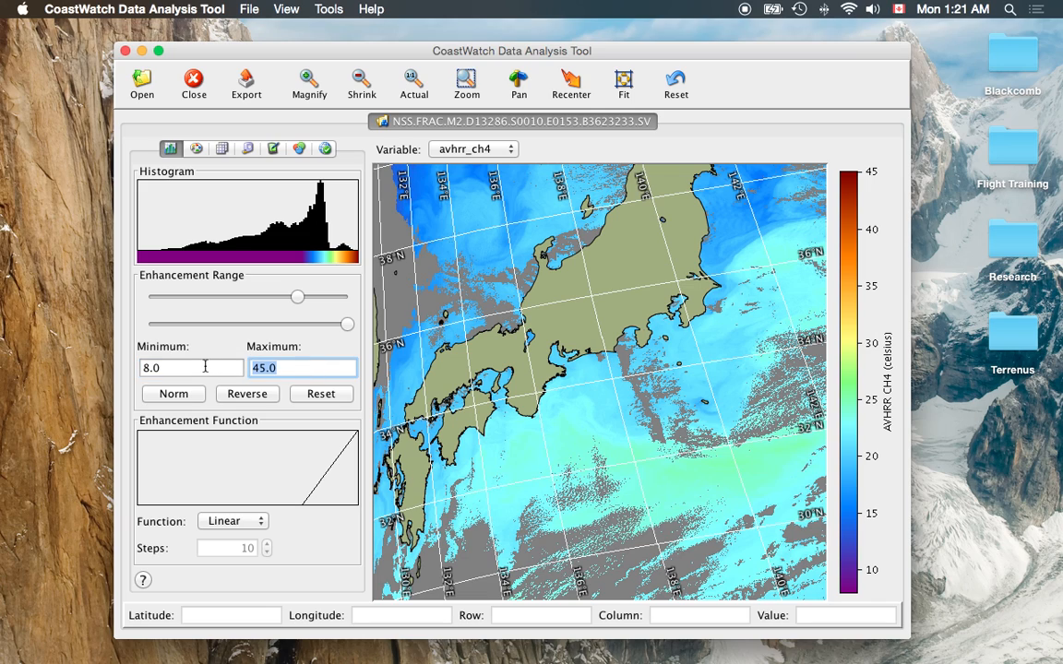
pyautogui.write('26')
pyautogui.press('Return')
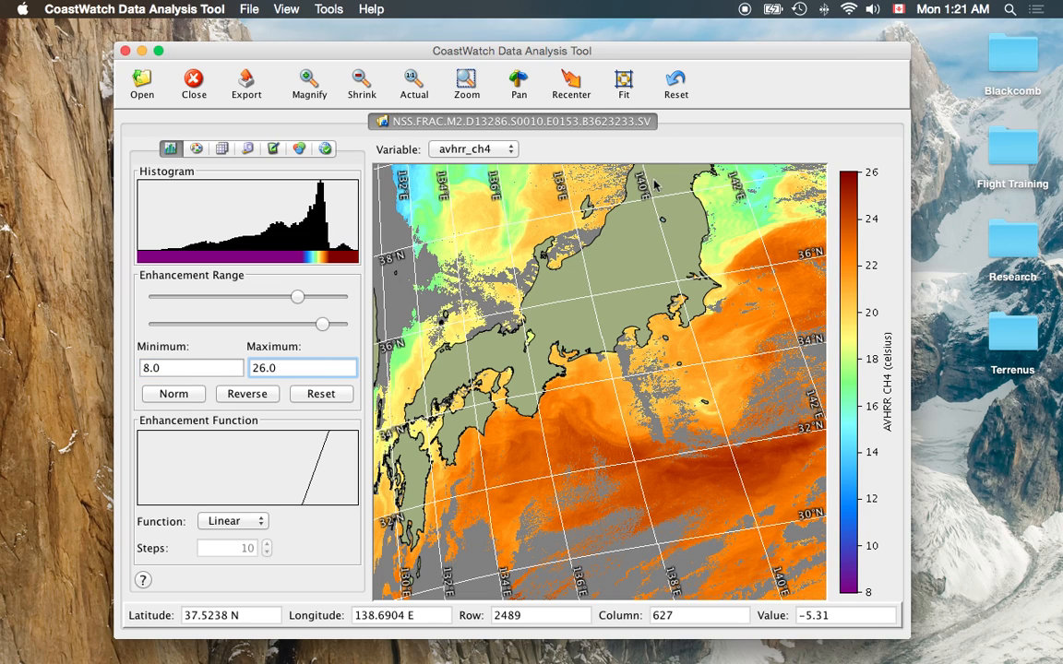
# Step: Place a point survey in the warm eddy west of Japan, at about 38.55 N, 135.05 E
pyautogui.click(522, 83)
pyautogui.moveTo(526, 224); pyautogui.dragTo(529, 308)
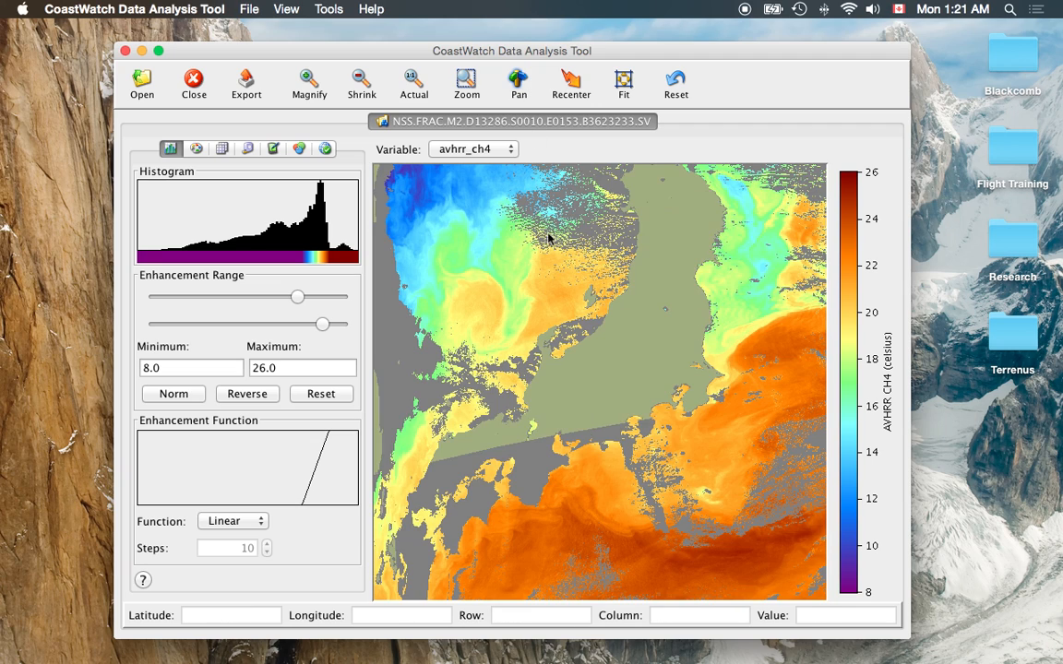
pyautogui.moveTo(548, 240); pyautogui.dragTo(545, 256)
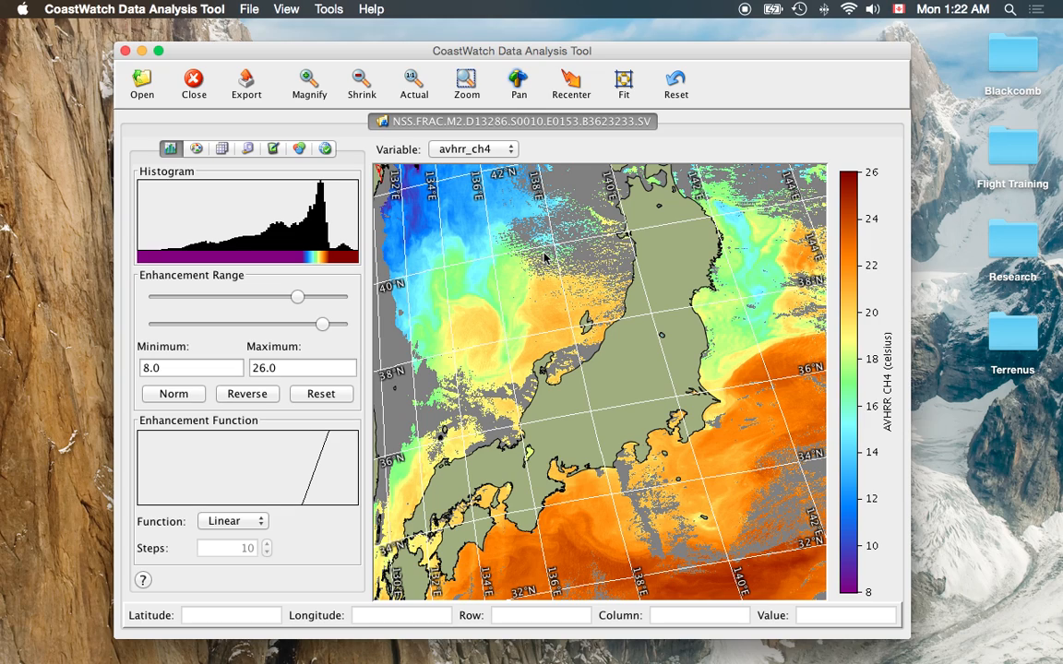
pyautogui.click(248, 149)
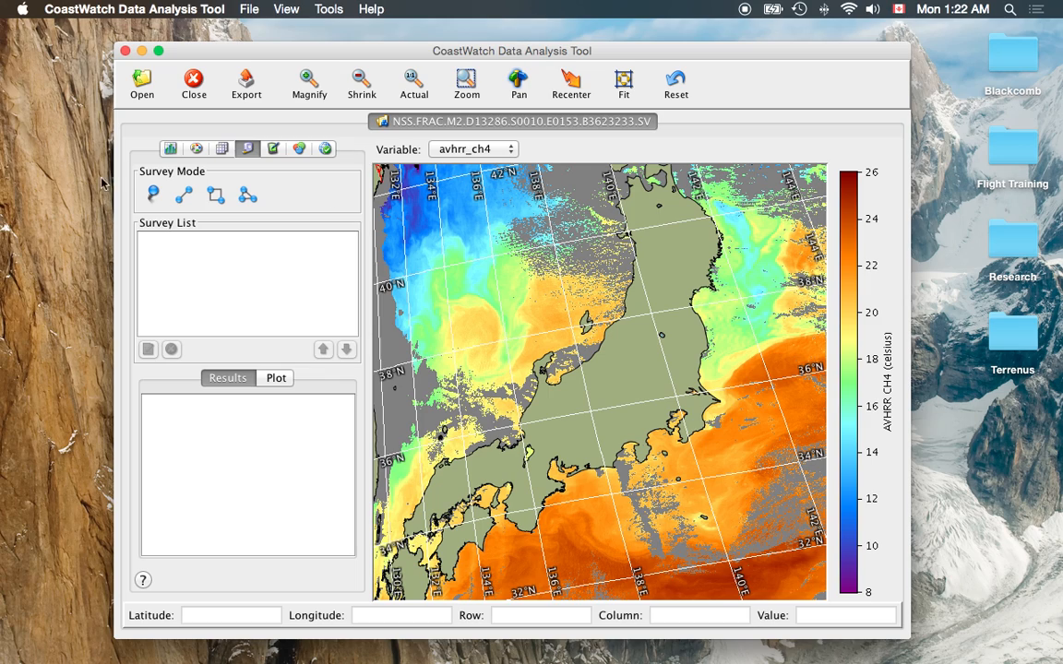
pyautogui.click(154, 196)
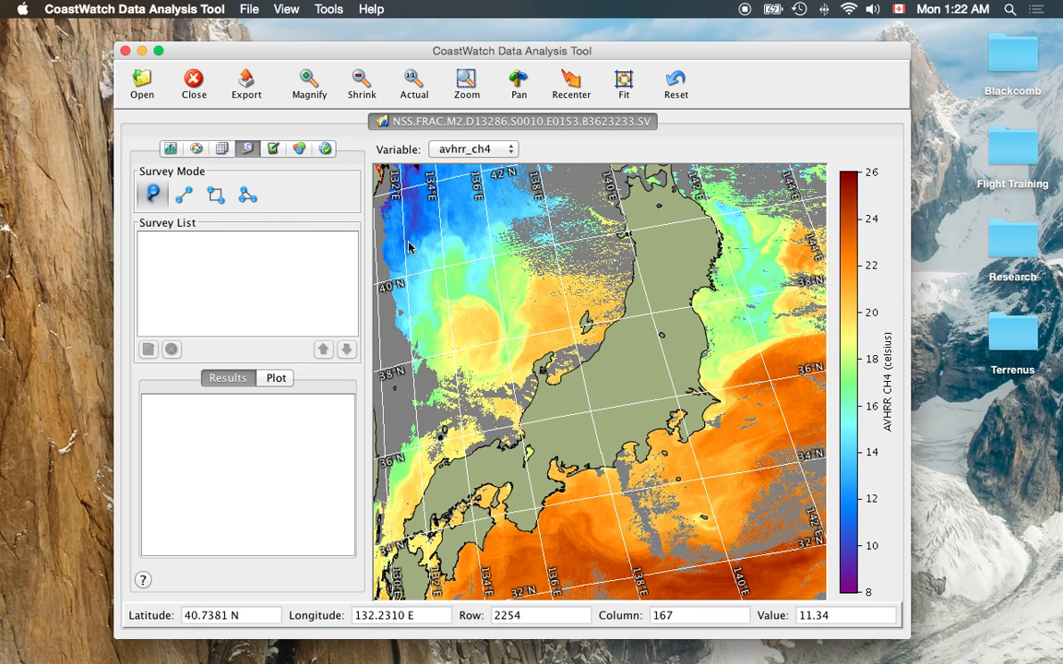
pyautogui.click(475, 322)
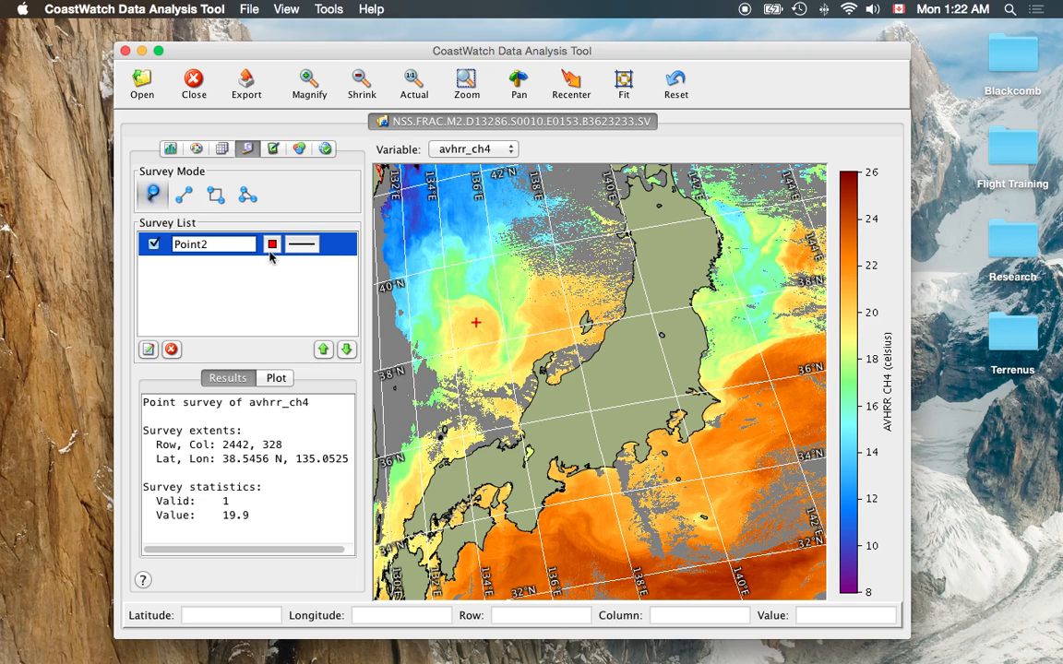
# Step: Open the point survey's overlay properties to view the colour, line style and transparency settings, and accept them
pyautogui.doubleClick(342, 247)
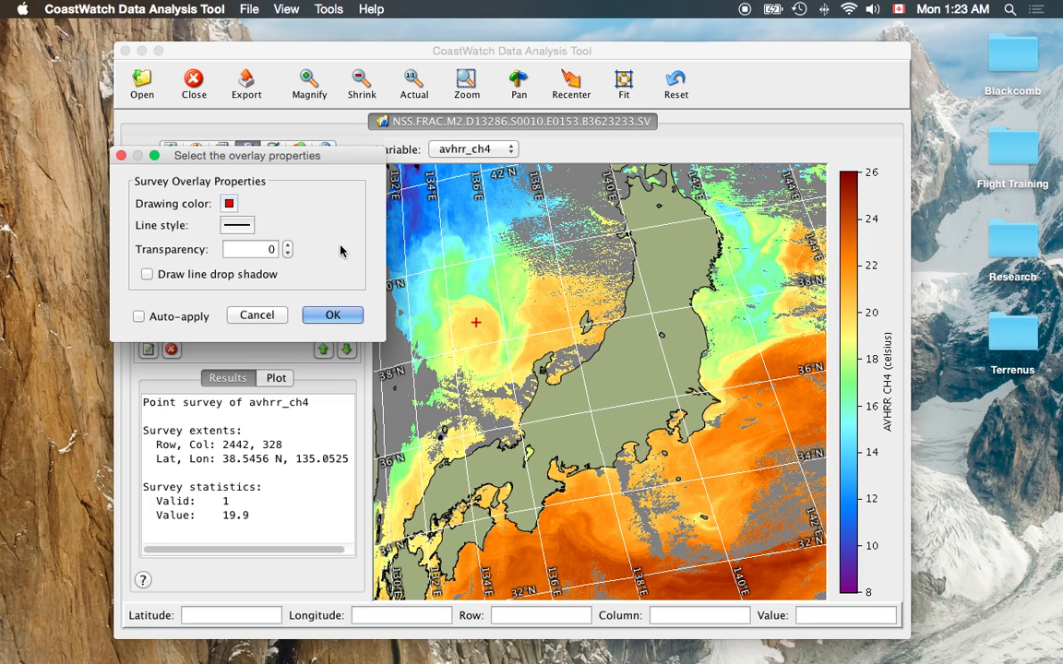
pyautogui.moveTo(354, 167); pyautogui.dragTo(306, 236)
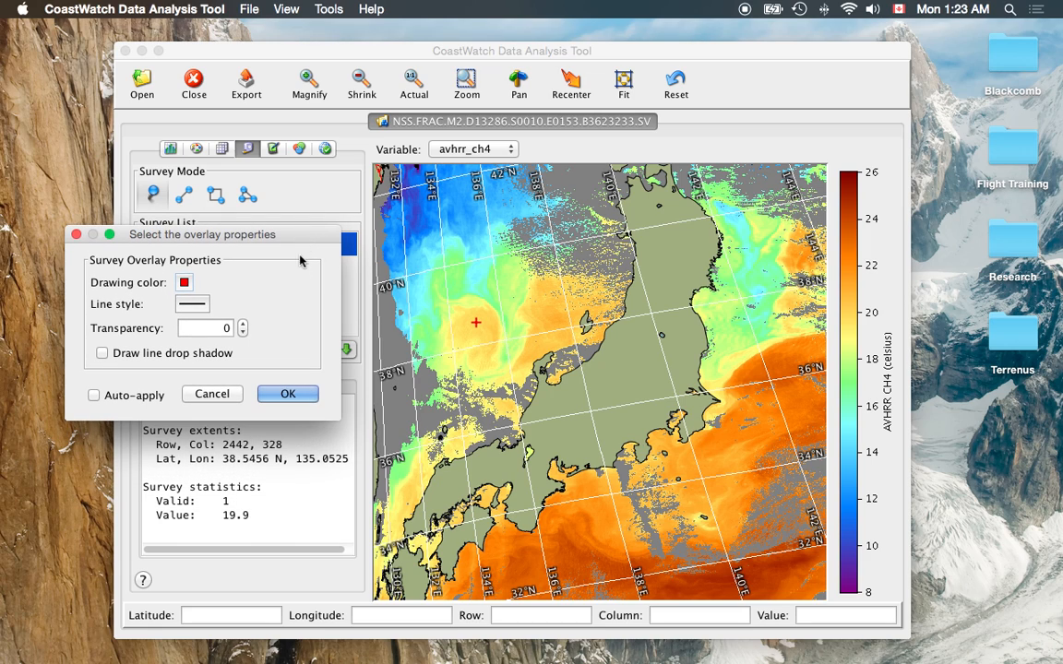
pyautogui.click(287, 394)
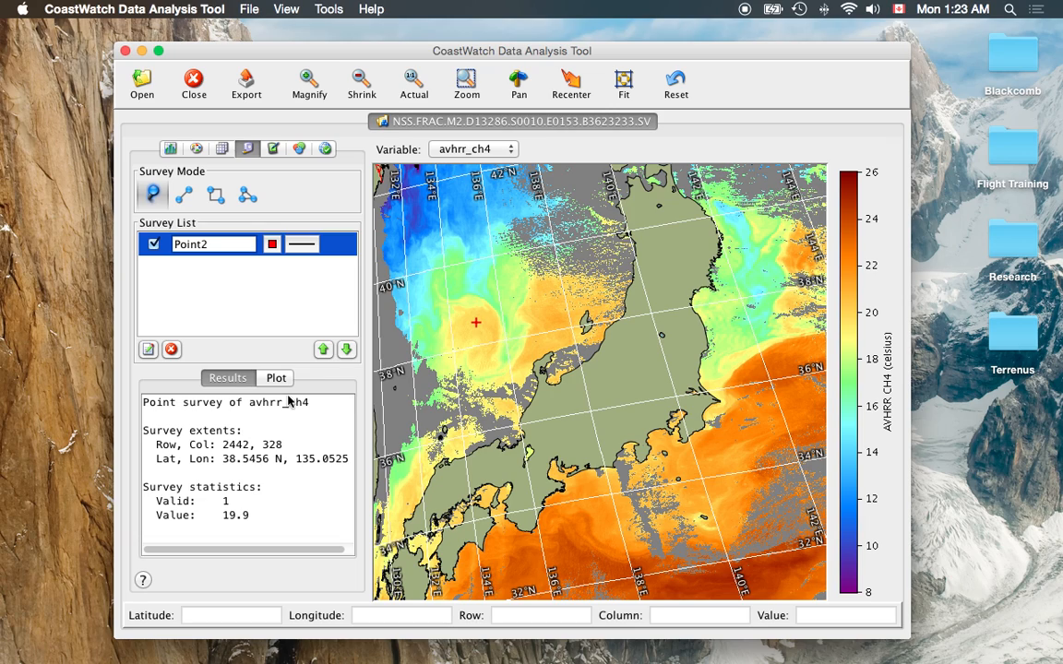
# Step: Draw a line survey about 167 km long across the temperature front east of Japan, from about 37.58 N to 36.11 N
pyautogui.click(187, 195)
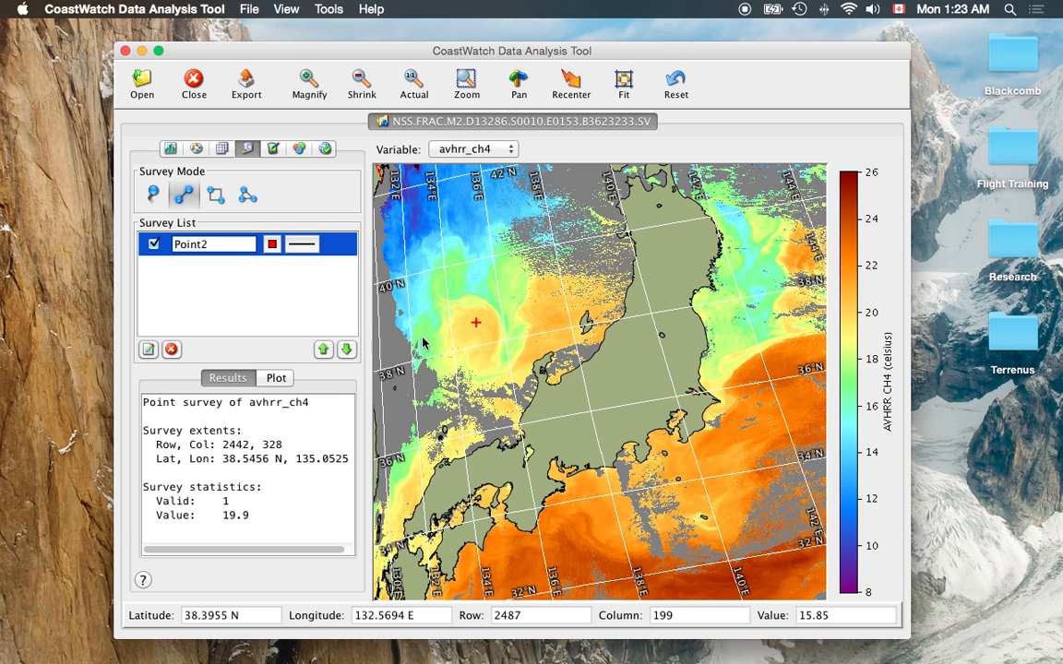
pyautogui.click(463, 84)
pyautogui.moveTo(653, 264); pyautogui.dragTo(567, 255)
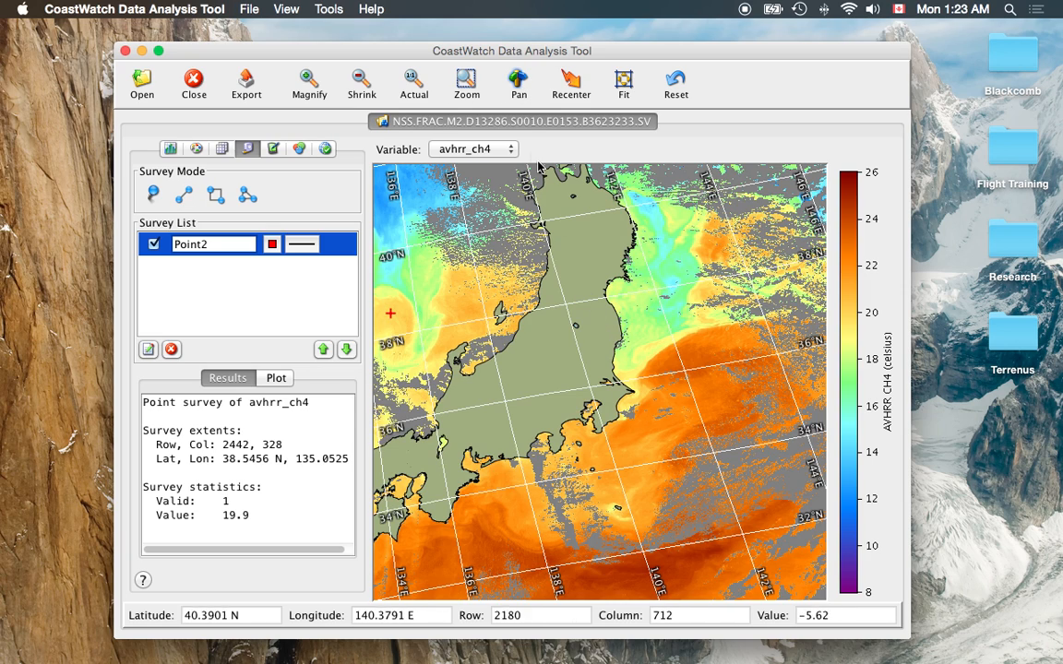
pyautogui.moveTo(528, 237); pyautogui.dragTo(819, 454)
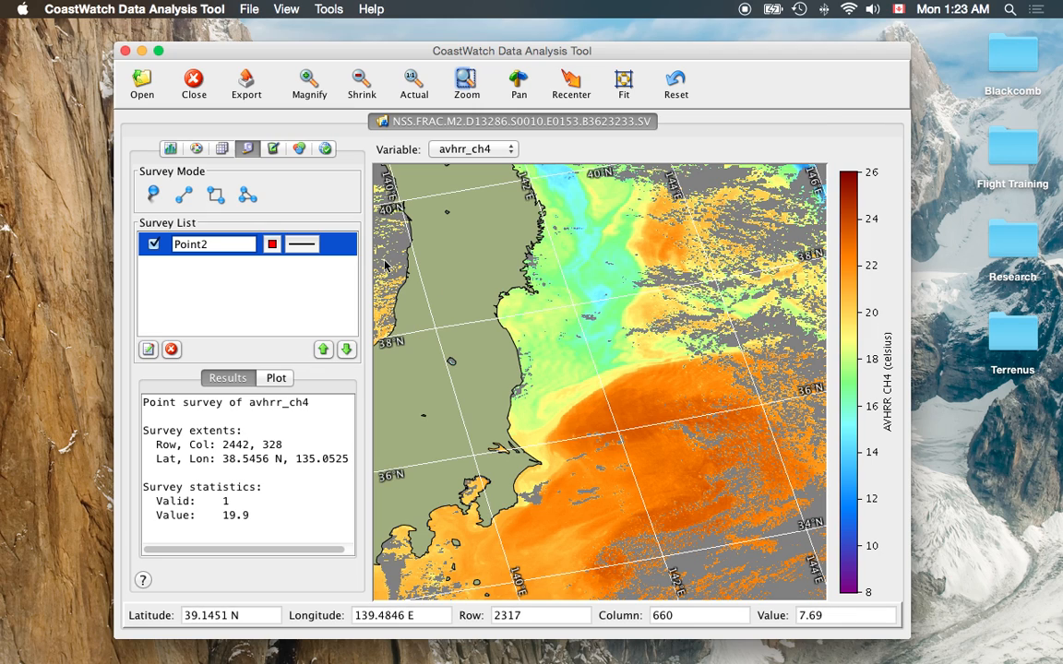
pyautogui.click(183, 195)
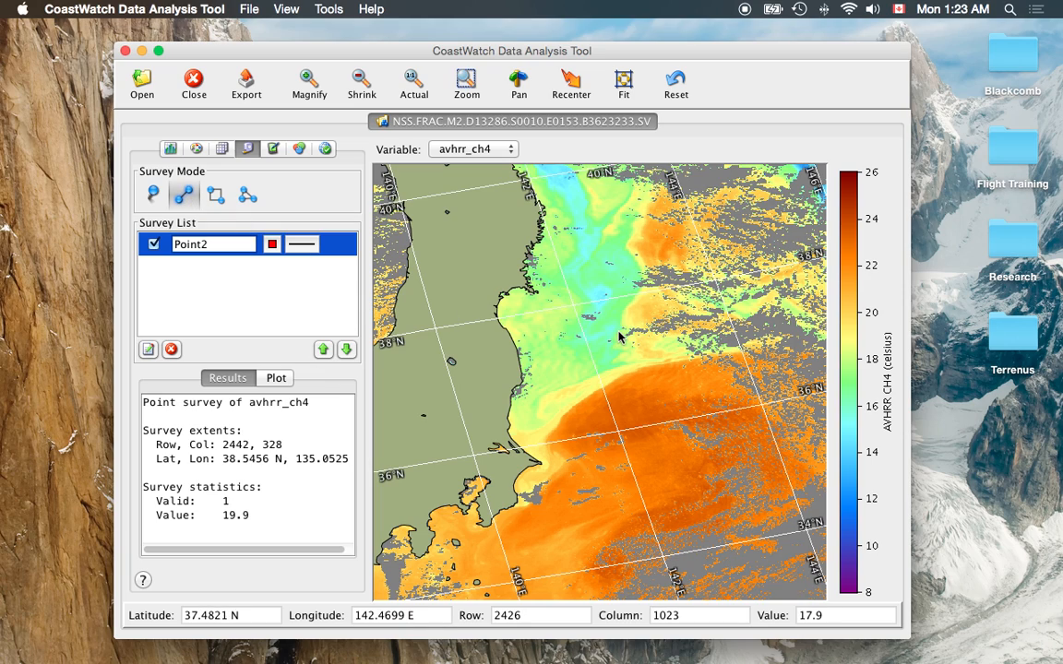
pyautogui.moveTo(590, 330); pyautogui.dragTo(653, 417)
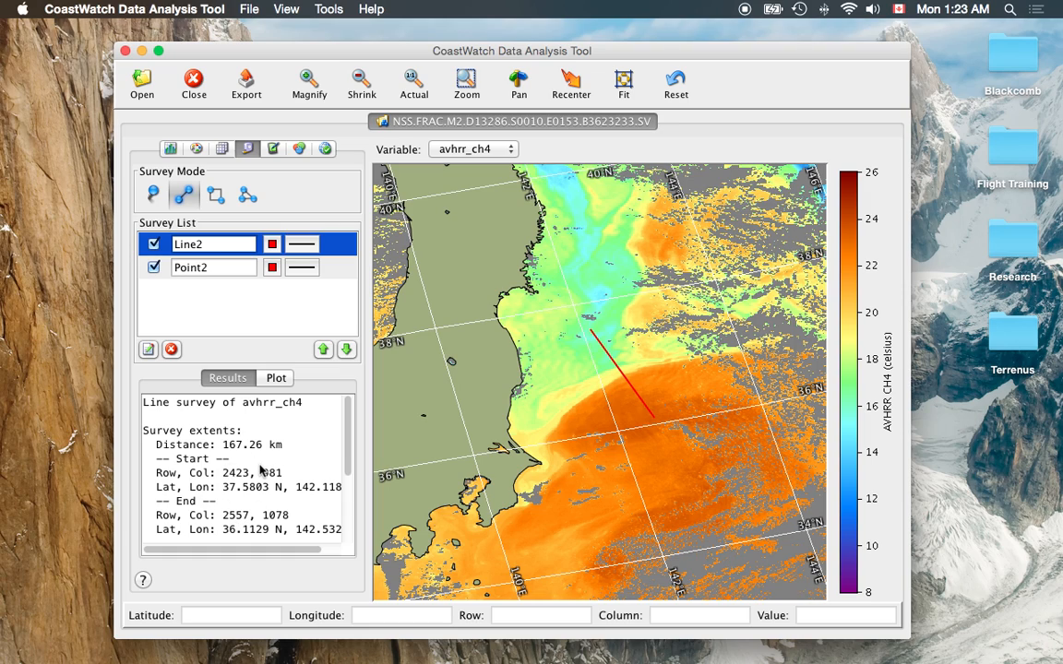
# Step: Examine the line survey's statistics and its temperature profile plot
pyautogui.scroll(-3, 263, 470)
pyautogui.scroll(-5, 262, 470)
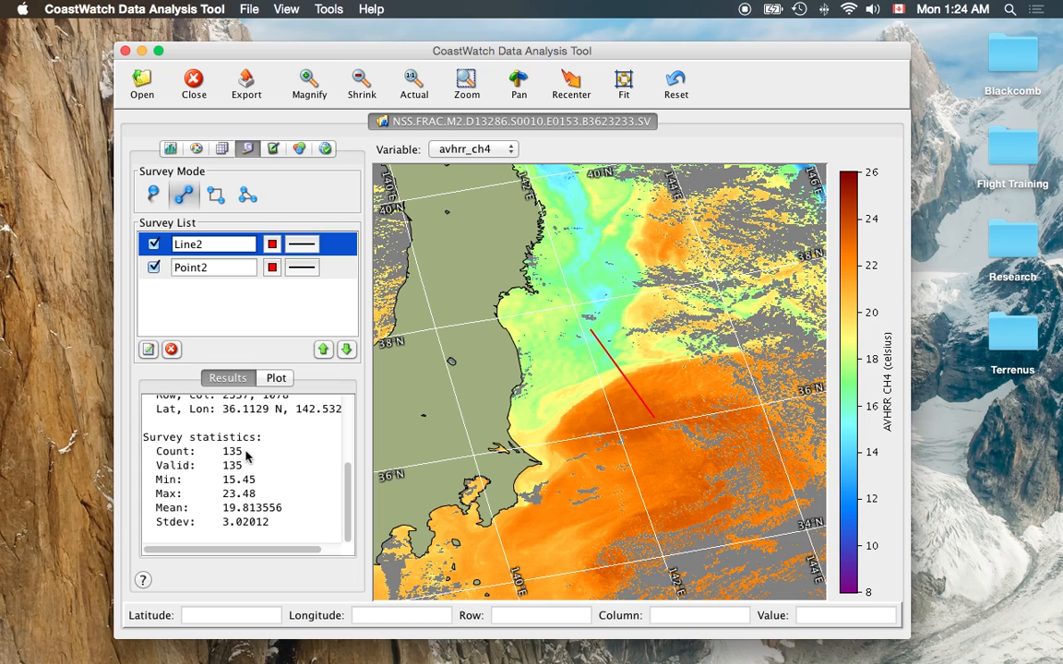
pyautogui.click(277, 379)
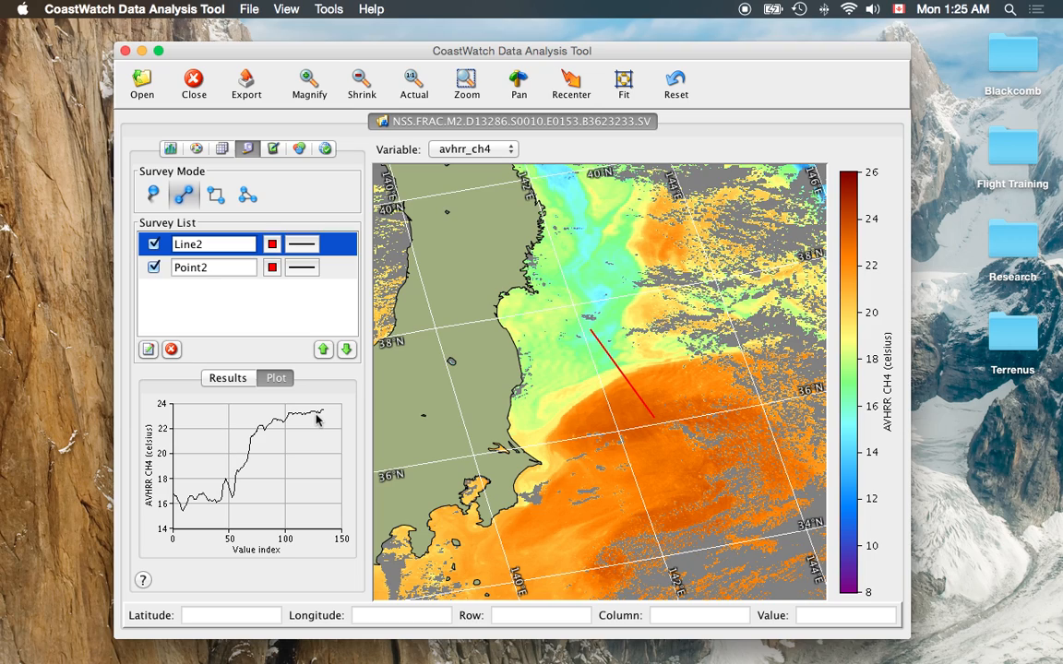
# Step: Draw a box survey around the line, from about 37.58 N, 141.66 E to 36.13 N, 142.72 E, and review its statistics and histogram
pyautogui.click(216, 198)
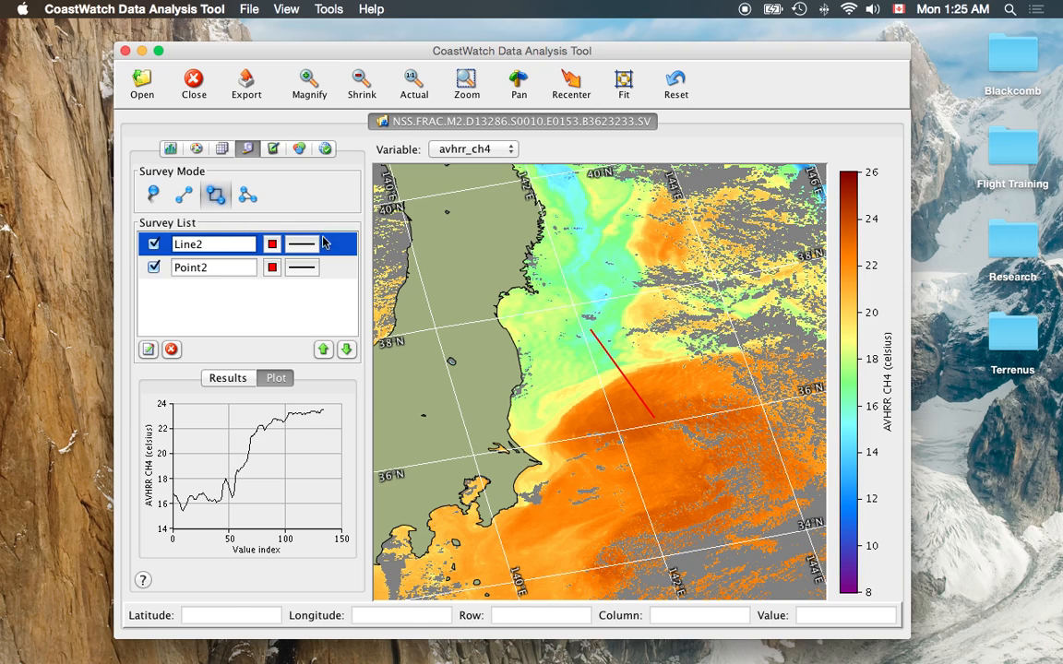
pyautogui.moveTo(559, 335); pyautogui.dragTo(669, 421)
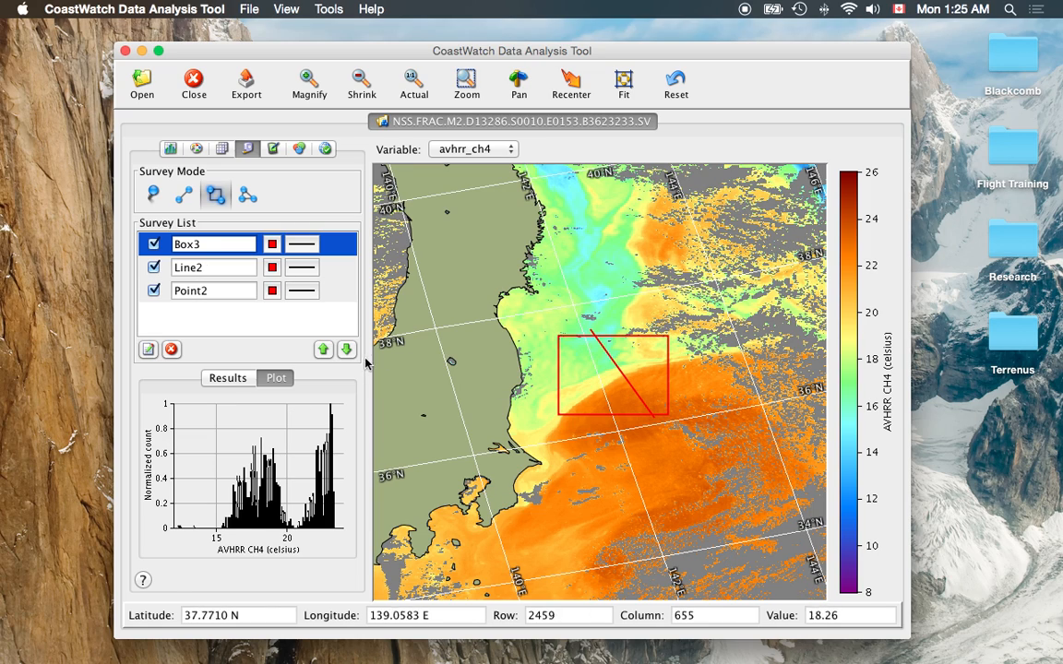
pyautogui.click(228, 378)
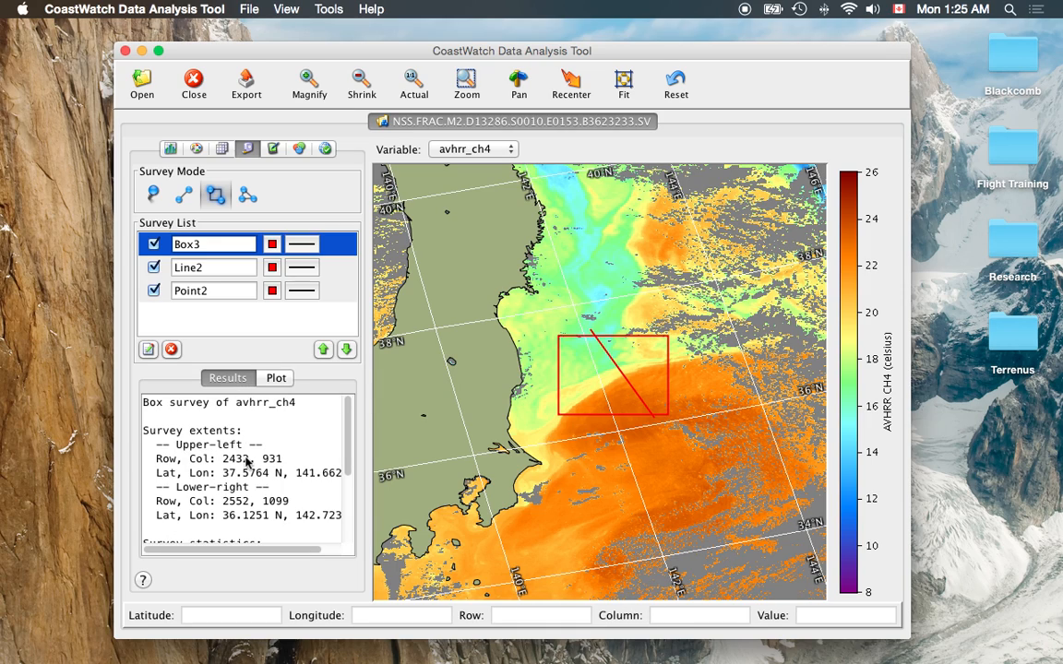
pyautogui.scroll(-3, 244, 458)
pyautogui.scroll(-2, 245, 461)
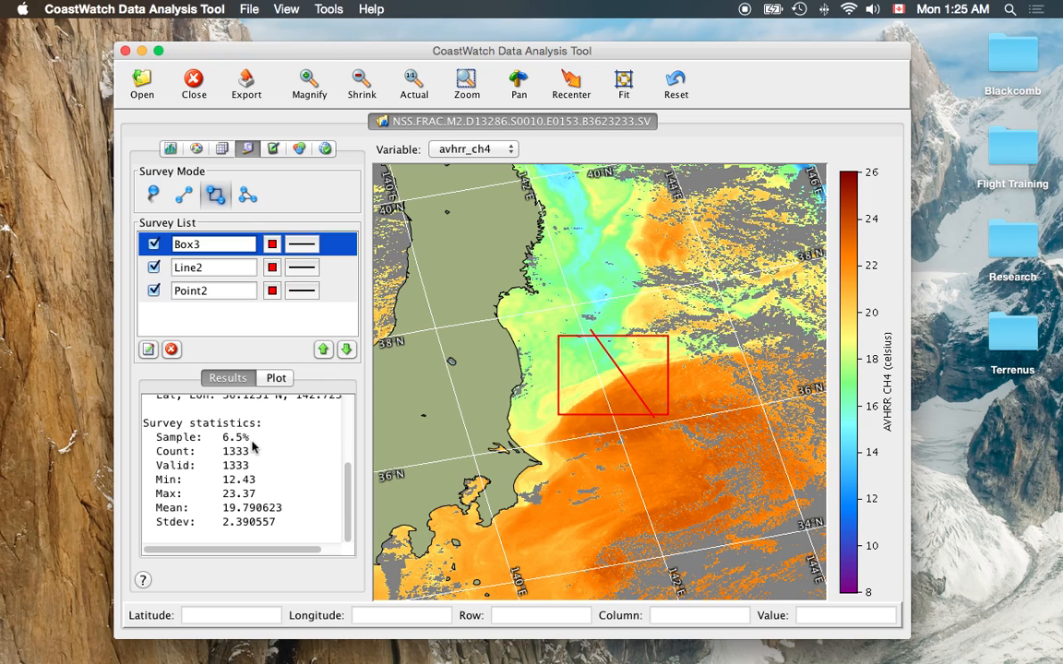
pyautogui.click(279, 379)
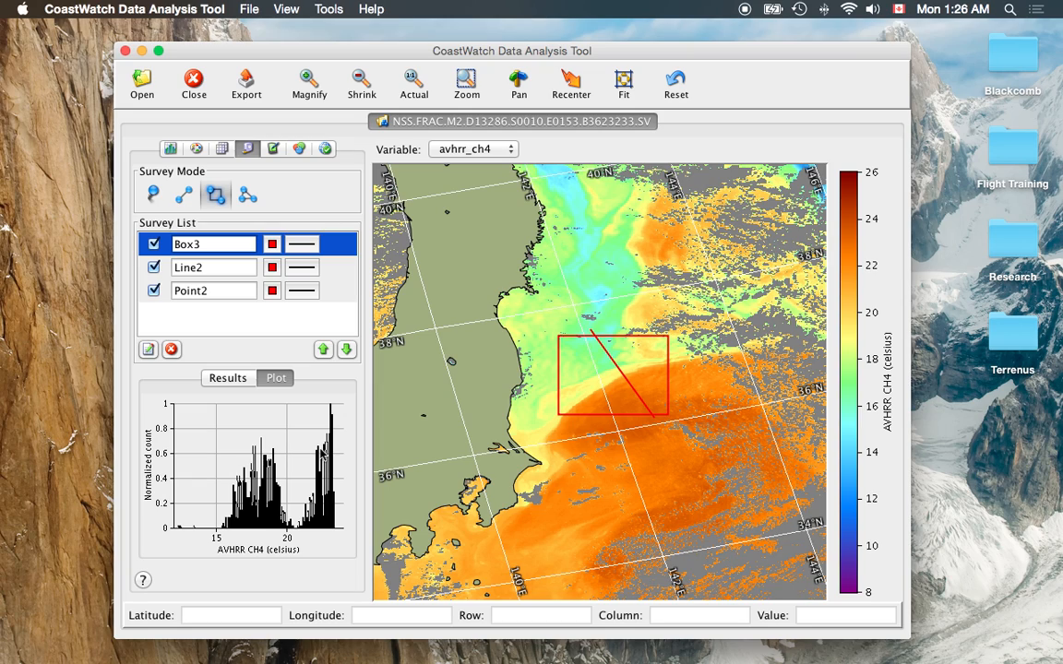
# Step: Draw a six-sided polygon survey across the temperature front, spanning from about 37.44 N, 141.71 E to 36.19 N, 143.03 E
pyautogui.click(247, 198)
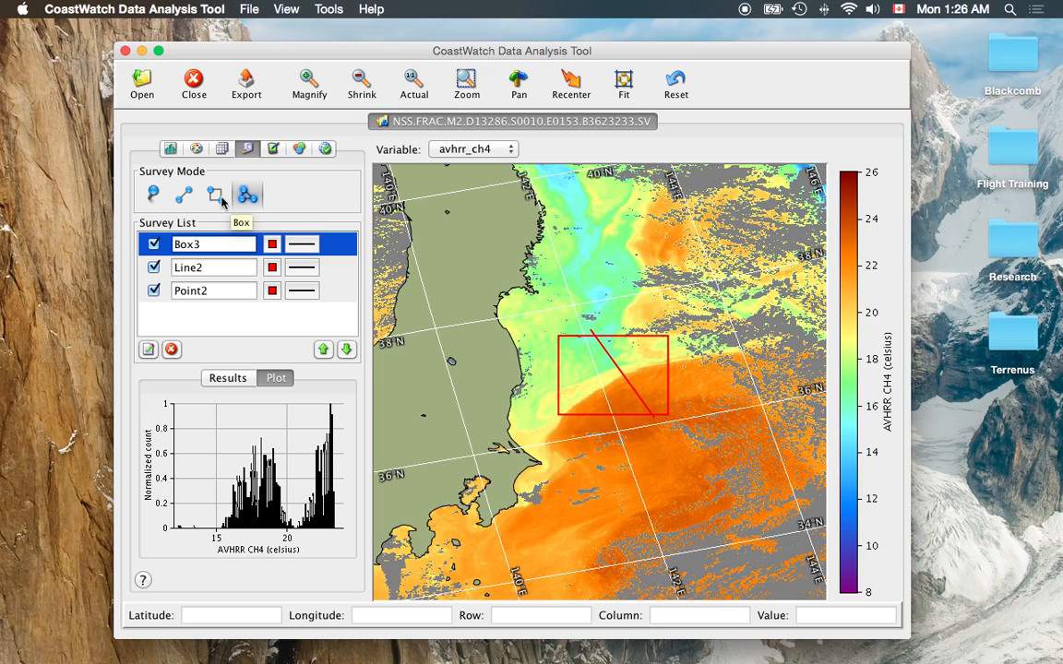
pyautogui.click(569, 348)
pyautogui.click(653, 348)
pyautogui.click(688, 390)
pyautogui.click(605, 405)
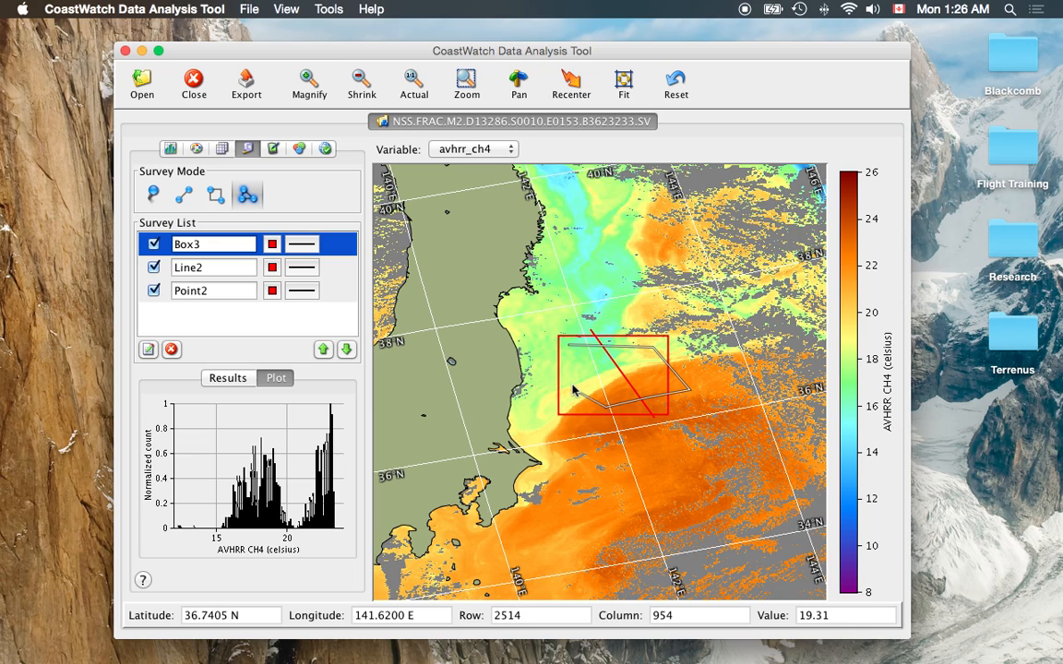
pyautogui.doubleClick(567, 374)
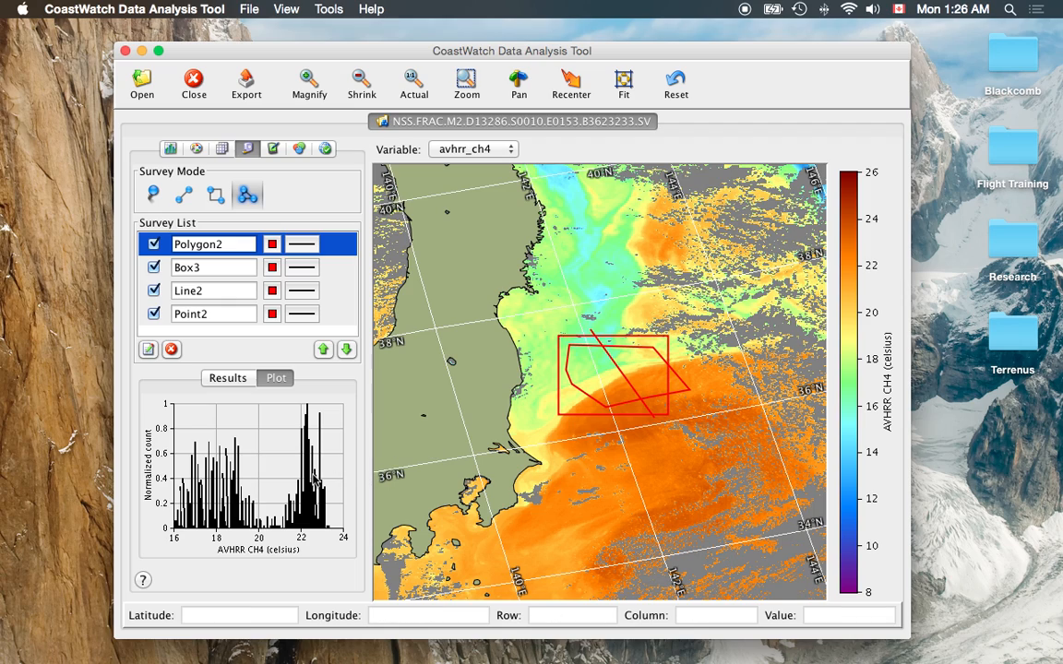
# Step: Review the polygon survey's extents and statistics, and its temperature histogram
pyautogui.click(237, 383)
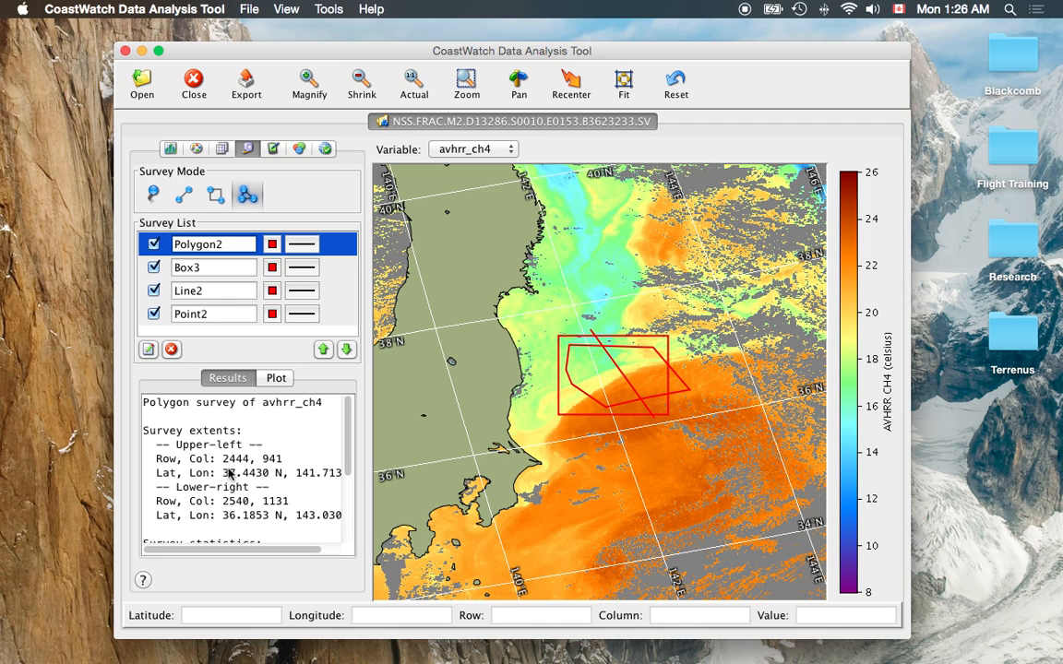
pyautogui.scroll(-3, 198, 466)
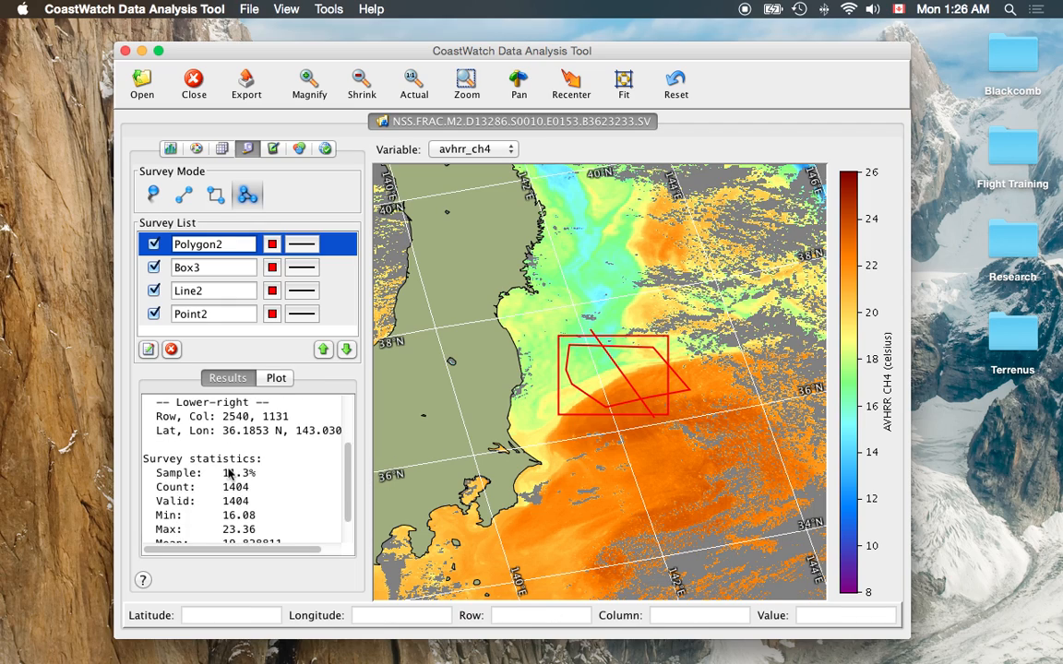
pyautogui.click(279, 382)
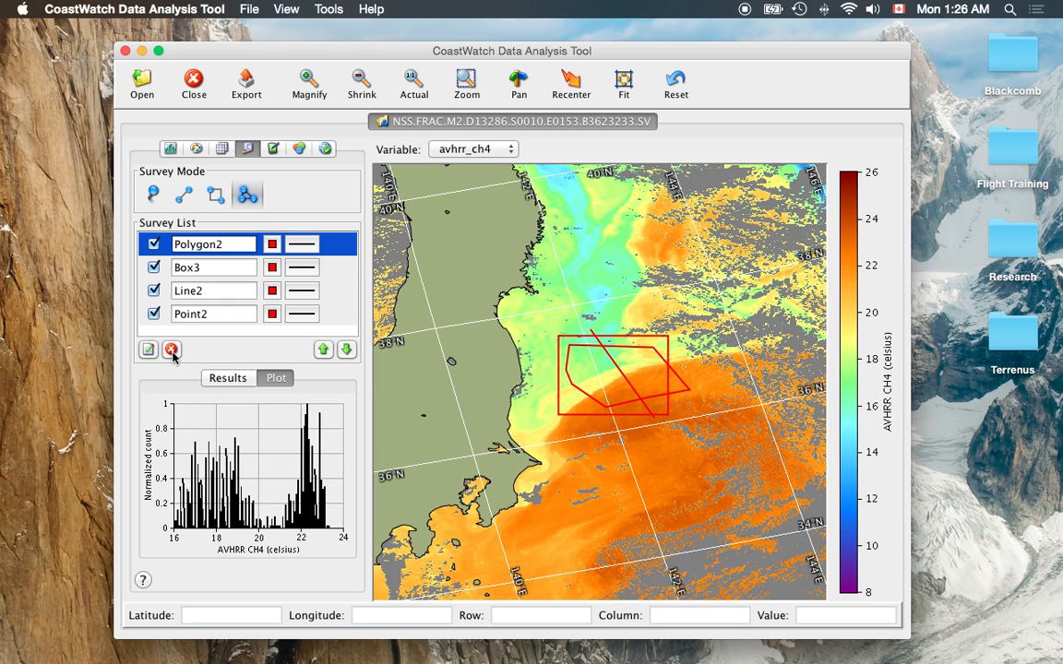
# Step: Delete the polygon, box and point surveys from the survey list, keeping only the line survey
pyautogui.click(348, 263)
pyautogui.click(343, 247)
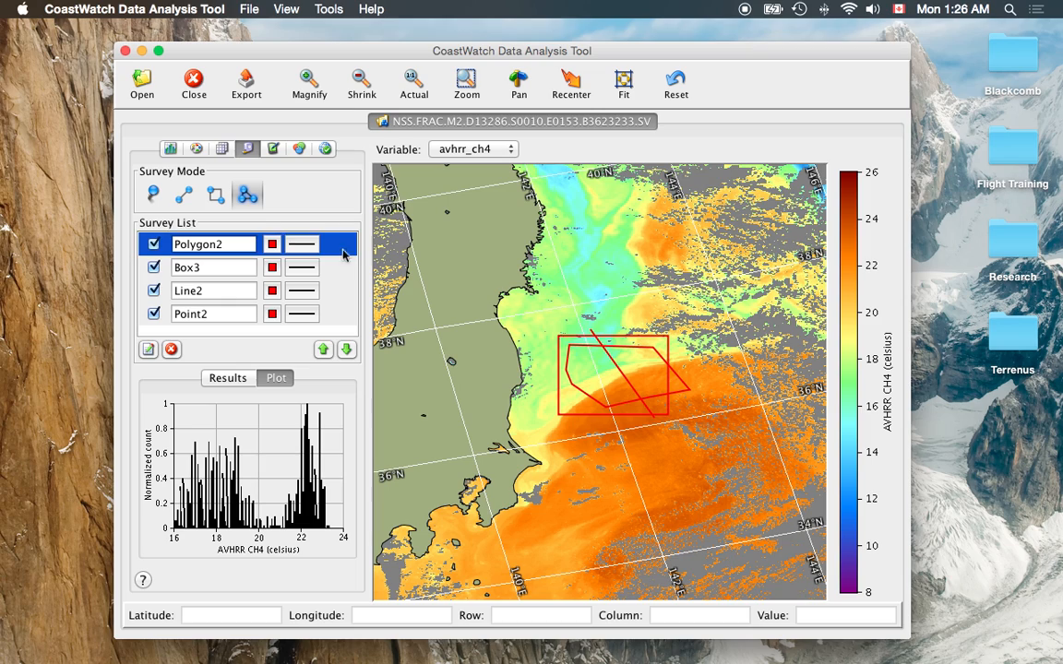
pyautogui.click(171, 349)
pyautogui.click(171, 350)
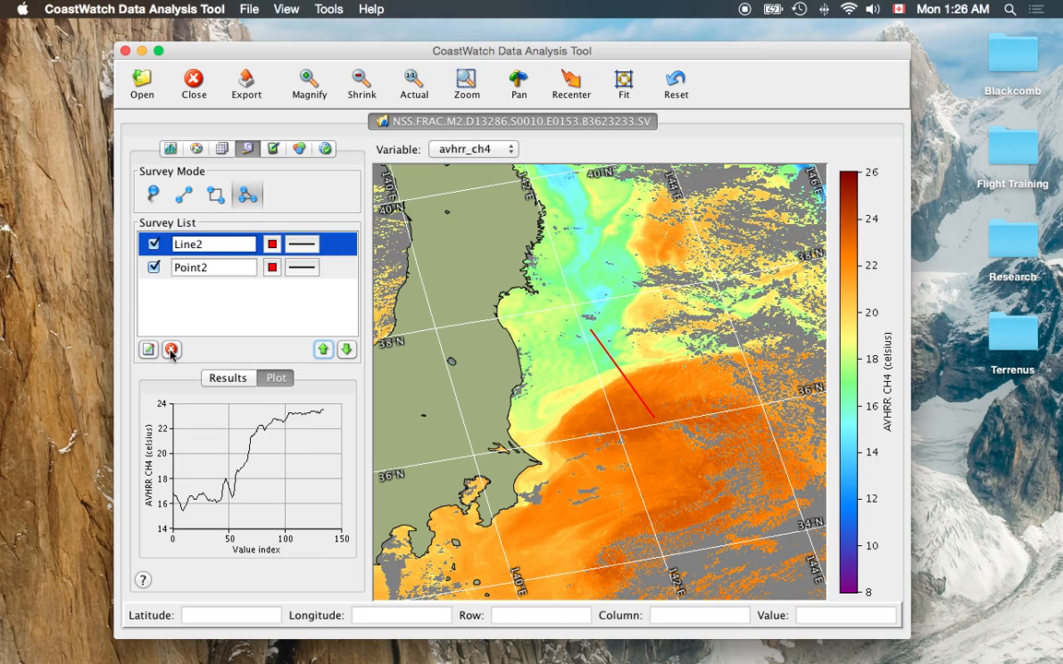
pyautogui.click(339, 268)
pyautogui.click(170, 349)
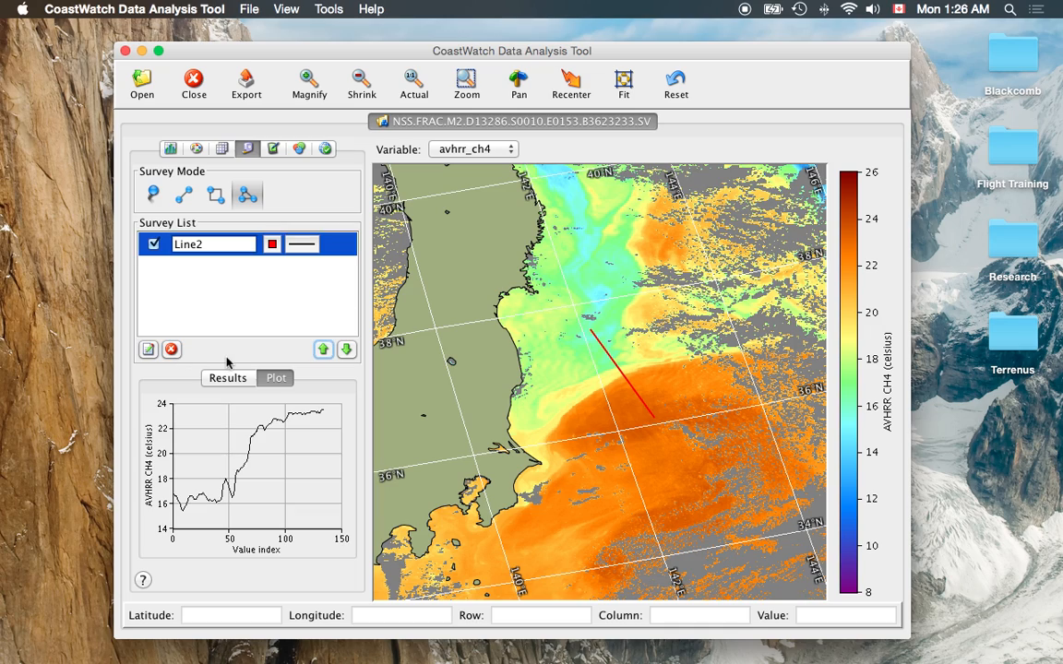